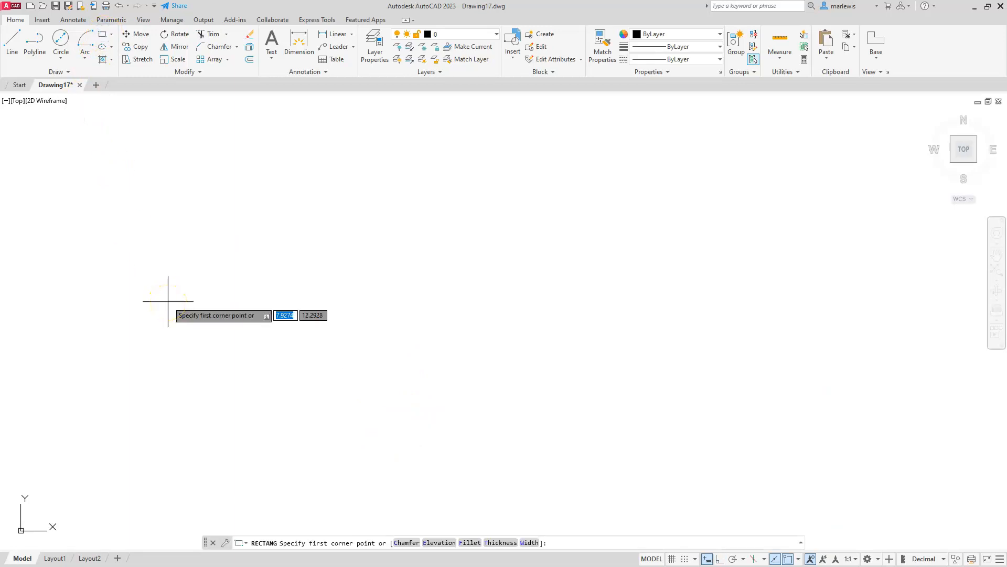
Draw the plate outline as a rectangle starting at 0,0, with a width of 38.5 and a height of 17
{"action": "type", "text": "0"}
{"action": "key", "text": "Tab"}
{"action": "type", "text": "0"}
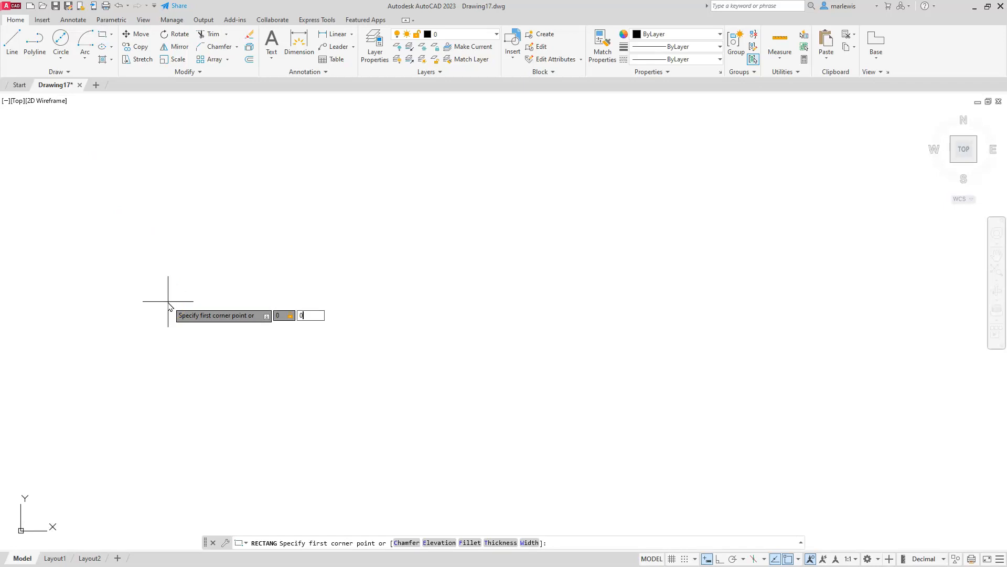
{"action": "key", "text": "Return"}
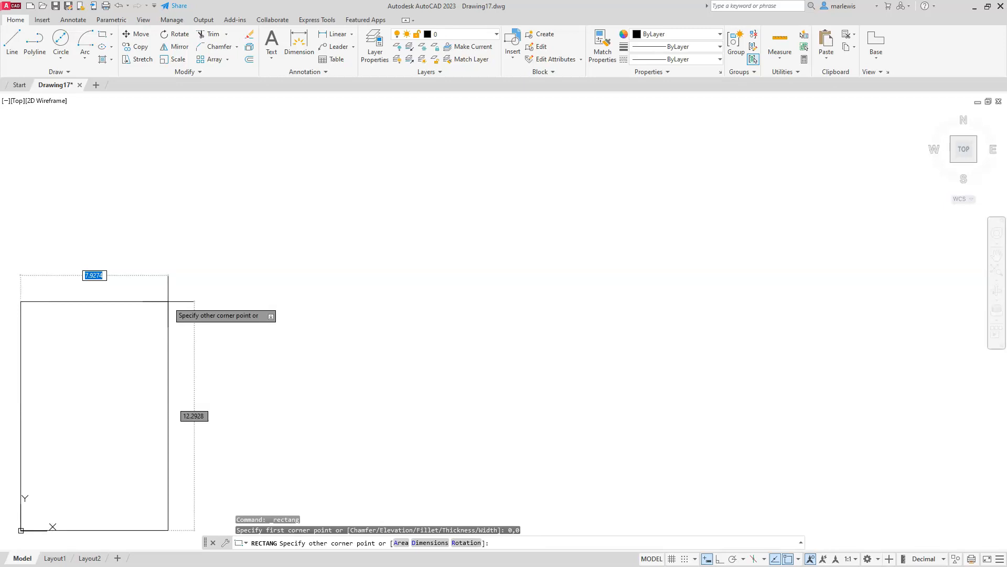
{"action": "type", "text": "38.5"}
{"action": "key", "text": "Tab"}
{"action": "type", "text": "17"}
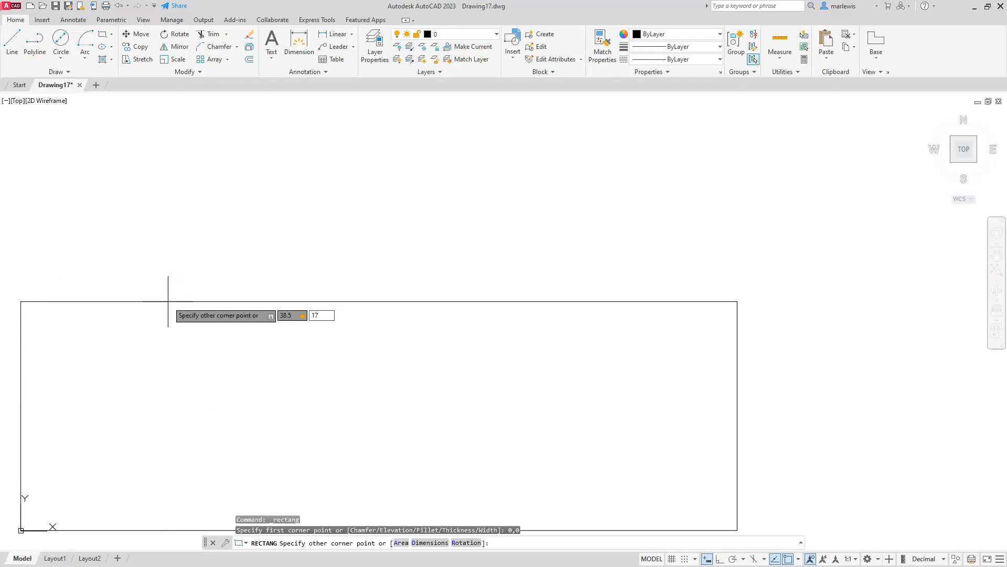
{"action": "key", "text": "Return"}
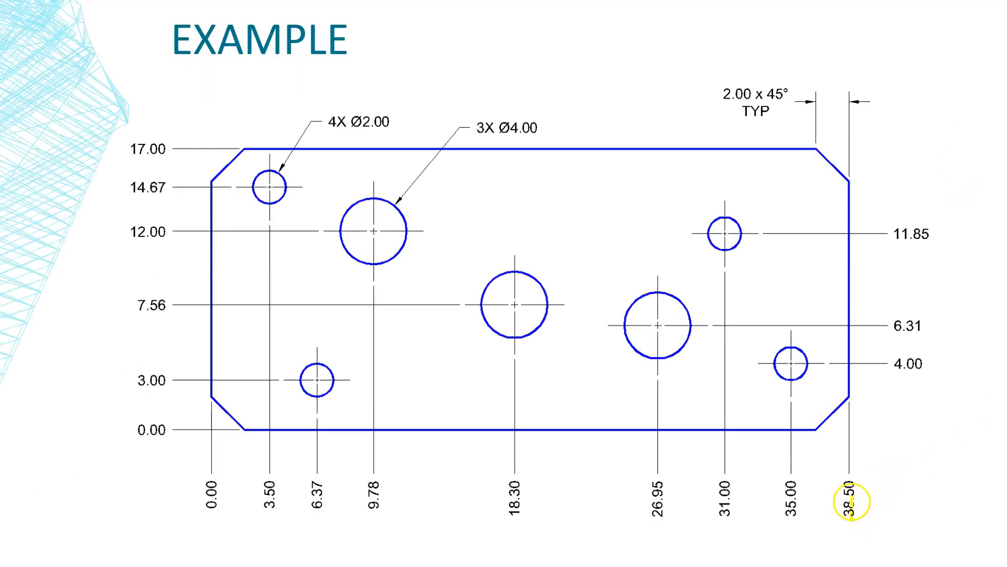
{"action": "mouse_move", "coordinate": [852, 490]}
{"action": "left_mouse_down"}
{"action": "mouse_move", "coordinate": [851, 511]}
{"action": "mouse_move", "coordinate": [852, 485]}
{"action": "left_mouse_up"}
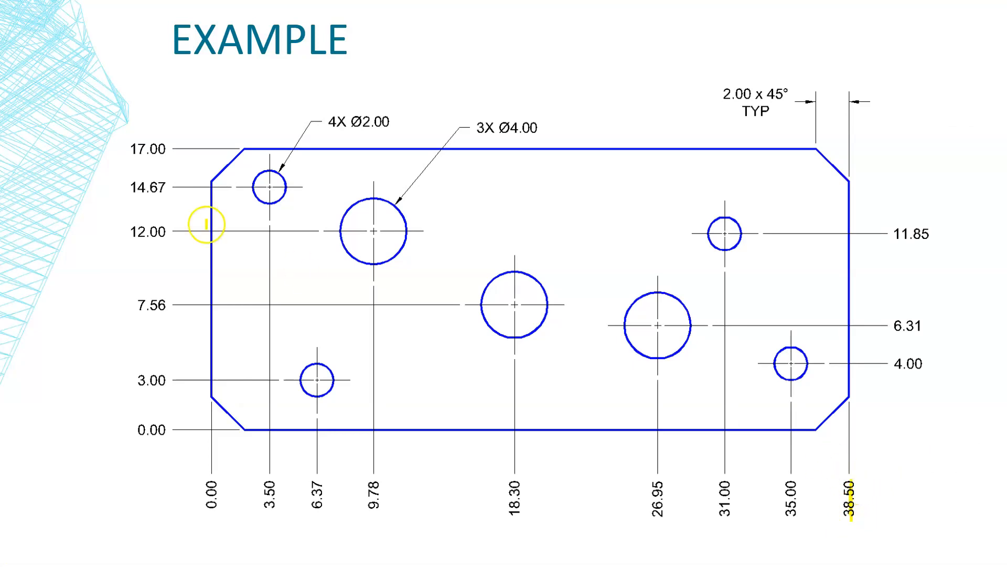
{"action": "left_click_drag", "start_coordinate": [125, 142], "coordinate": [165, 147]}
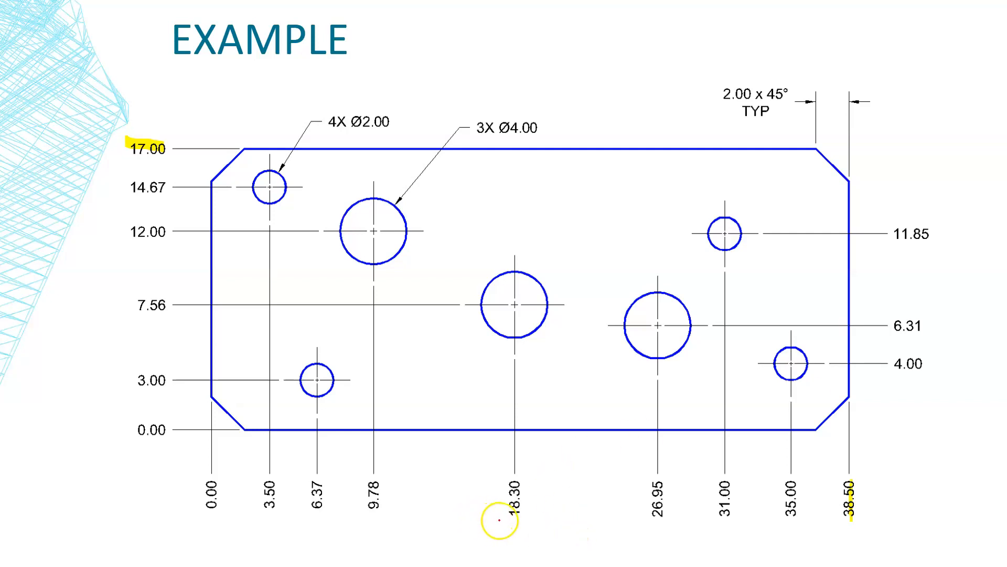
{"action": "mouse_move", "coordinate": [532, 528]}
{"action": "left_mouse_down"}
{"action": "mouse_move", "coordinate": [518, 538]}
{"action": "mouse_move", "coordinate": [544, 543]}
{"action": "left_mouse_up"}
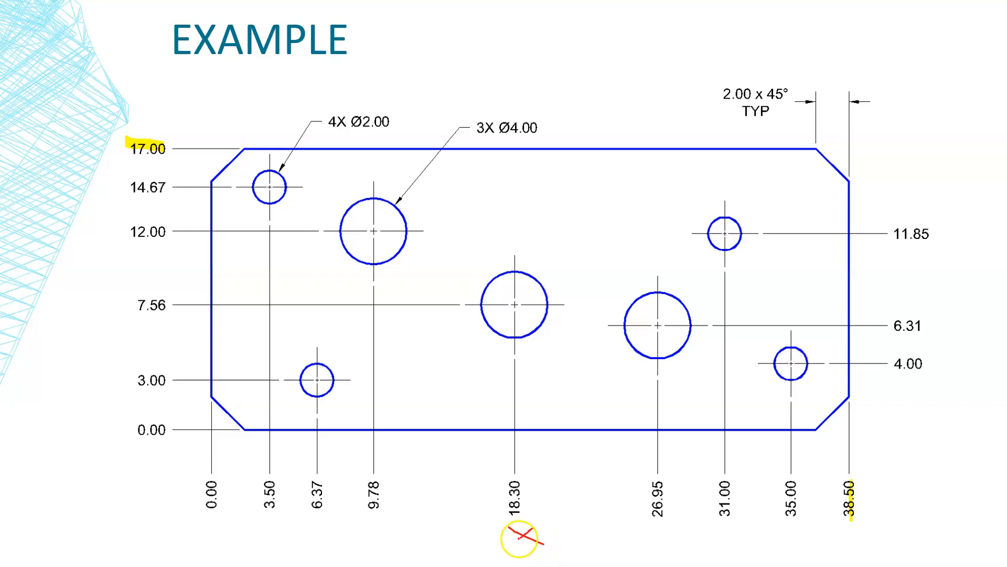
{"action": "left_click_drag", "start_coordinate": [929, 288], "coordinate": [934, 319]}
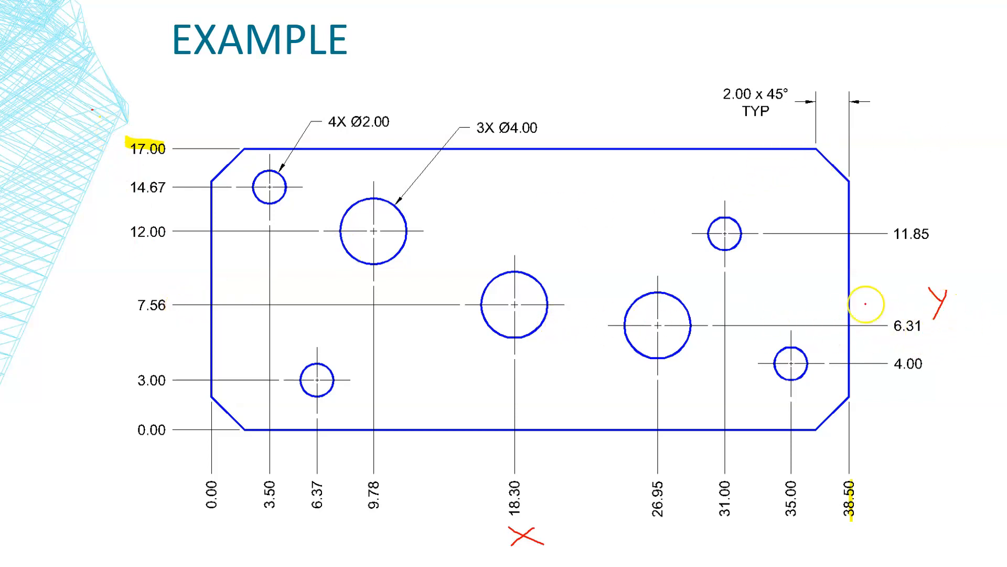
{"action": "mouse_move", "coordinate": [92, 292]}
{"action": "left_mouse_down"}
{"action": "mouse_move", "coordinate": [101, 302]}
{"action": "mouse_move", "coordinate": [92, 323]}
{"action": "left_mouse_up"}
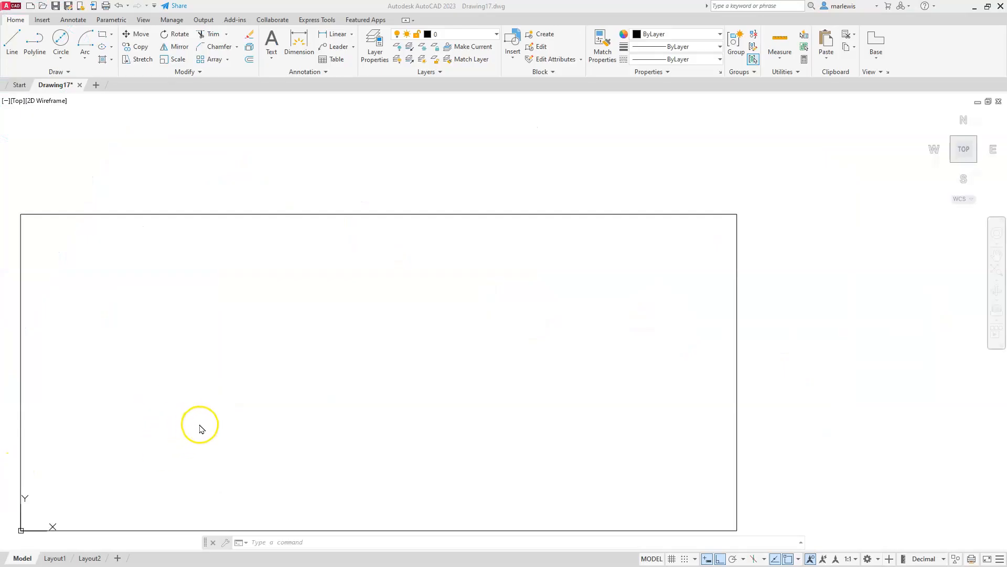
Draw a circle of diameter 2 by centre and diameter, centred at 3.5,14.67 inside the rectangle
{"action": "left_click", "coordinate": [204, 422]}
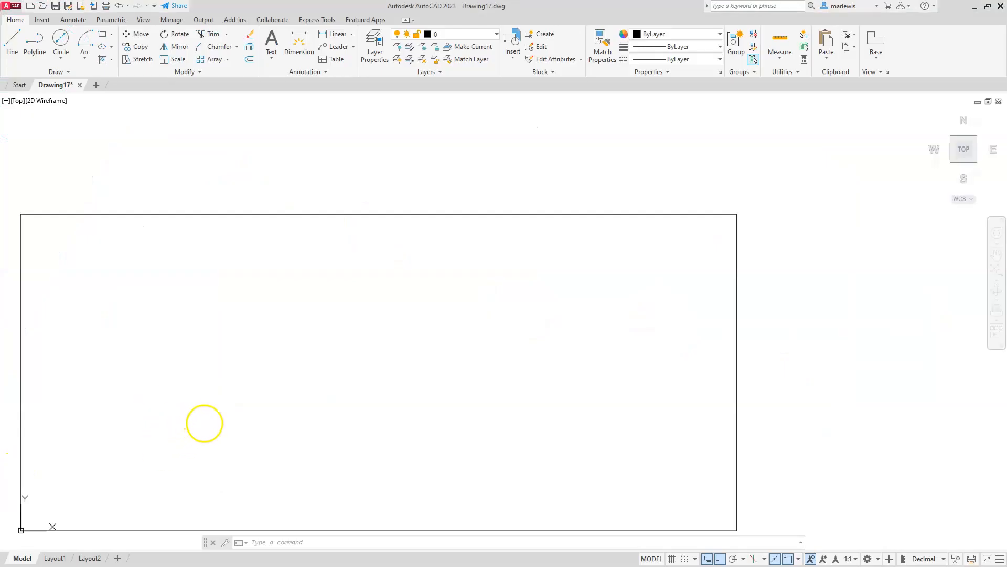
{"action": "mouse_move", "coordinate": [177, 425]}
{"action": "middle_mouse_down"}
{"action": "mouse_move", "coordinate": [294, 361]}
{"action": "mouse_move", "coordinate": [292, 371]}
{"action": "middle_mouse_up"}
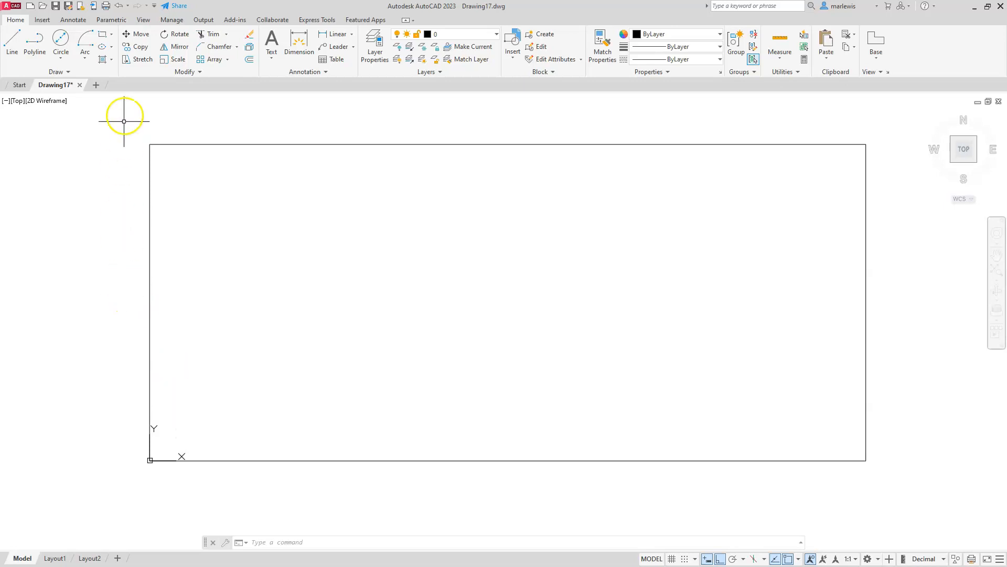
{"action": "left_click", "coordinate": [61, 56]}
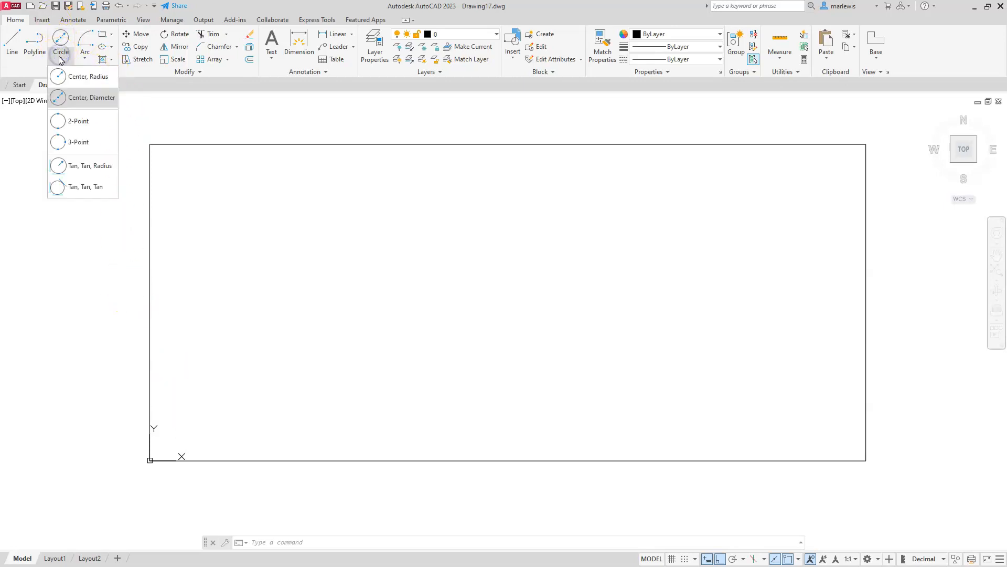
{"action": "left_click", "coordinate": [70, 100]}
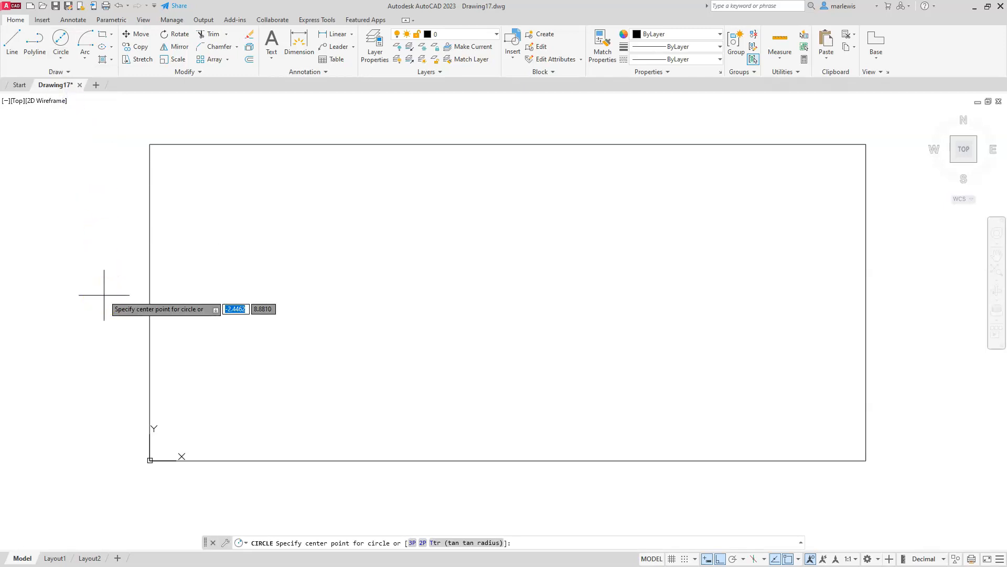
{"action": "type", "text": "3.5"}
{"action": "key", "text": "Tab"}
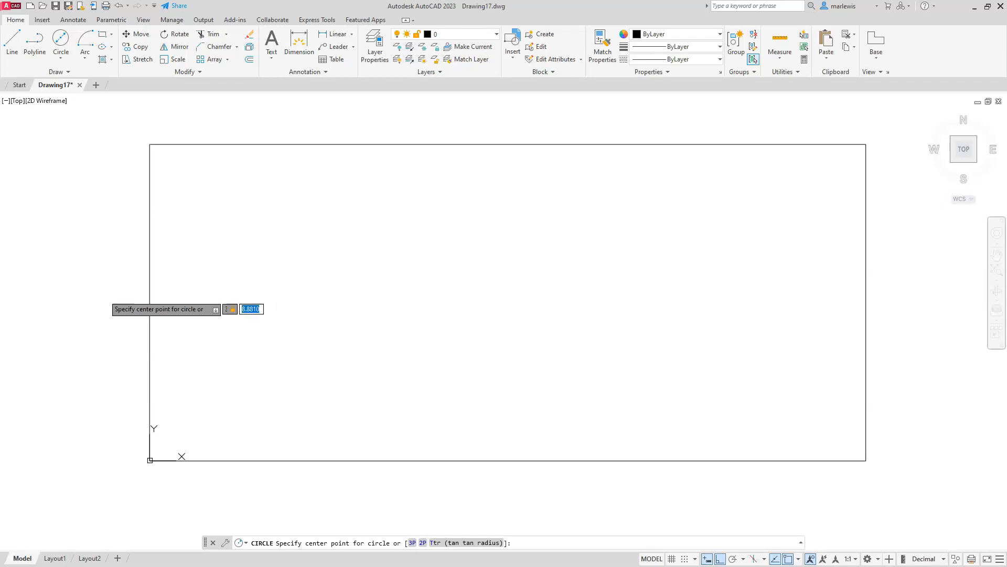
{"action": "type", "text": "14.67"}
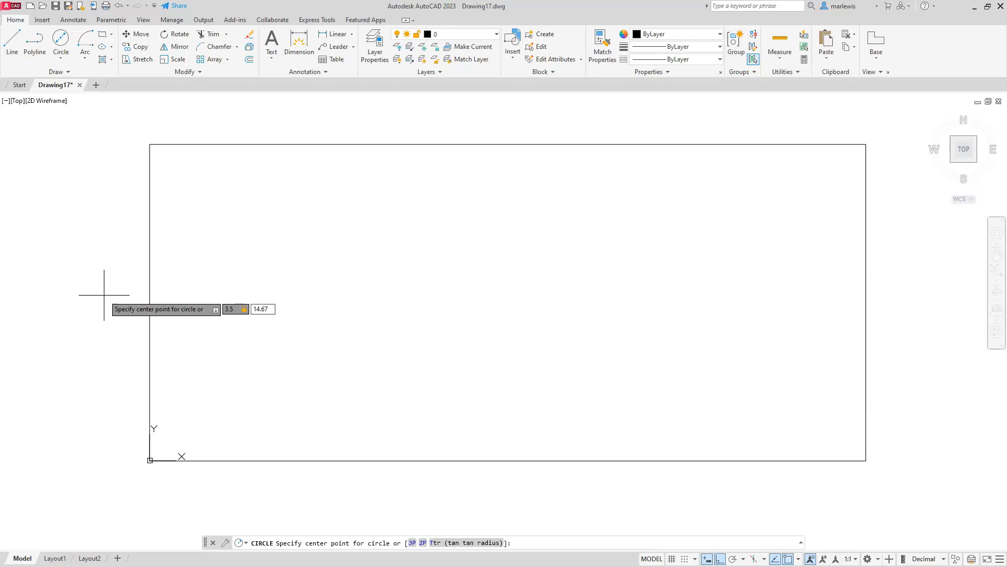
{"action": "key", "text": "Return"}
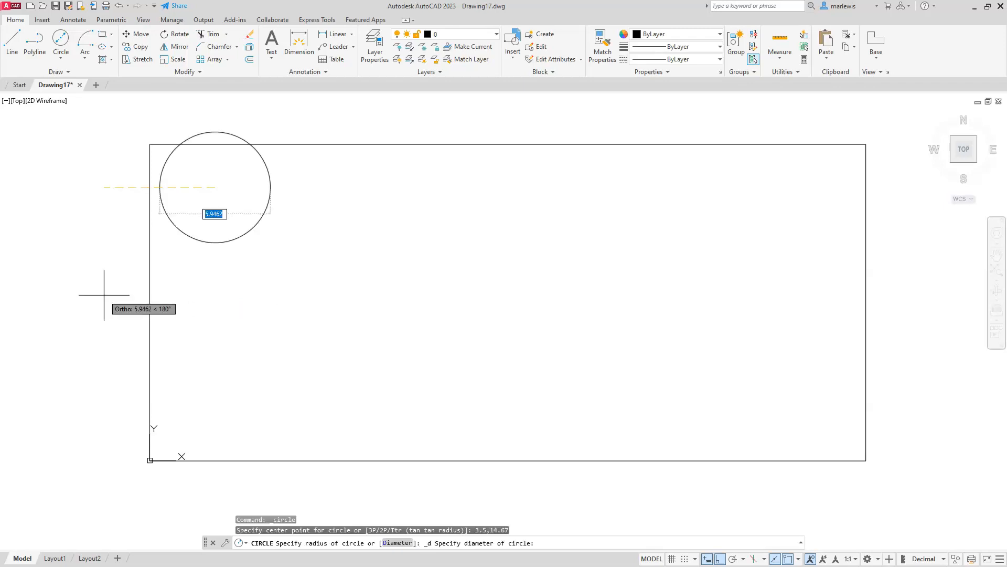
{"action": "type", "text": "2"}
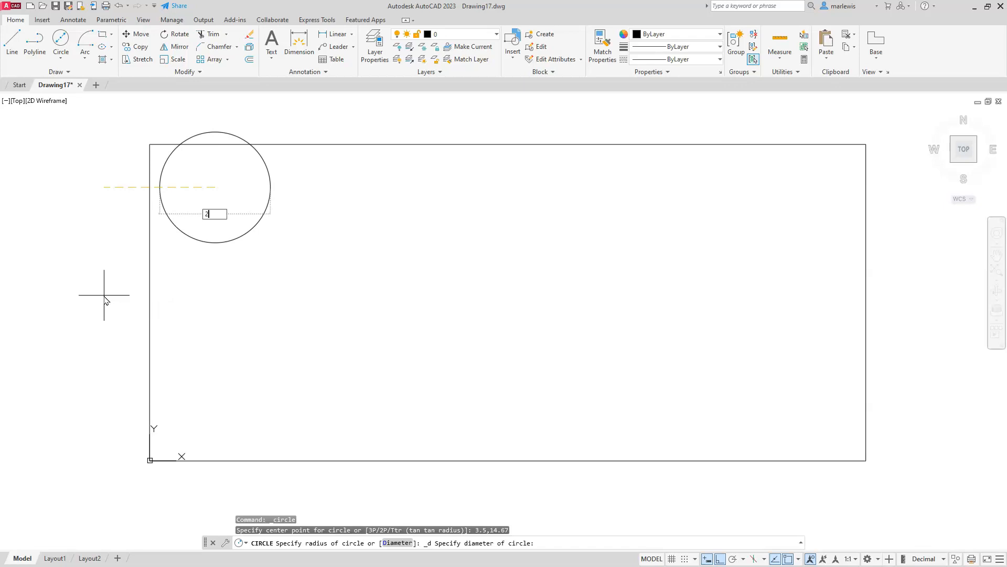
{"action": "key", "text": "Return"}
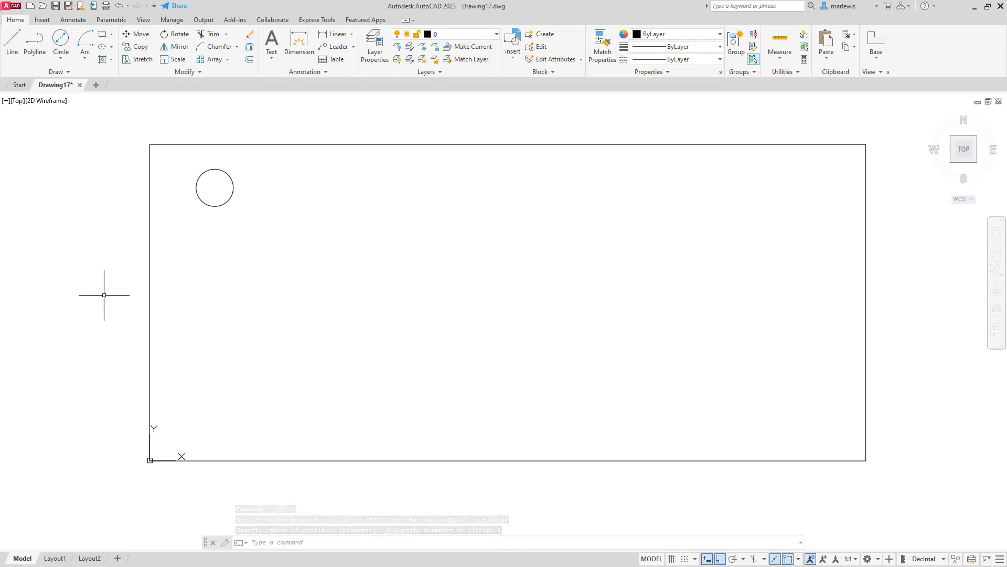
Draw a circle centred at 6.37,3 inside the rectangle, accepting the default radius of 1
{"action": "key", "text": "Return"}
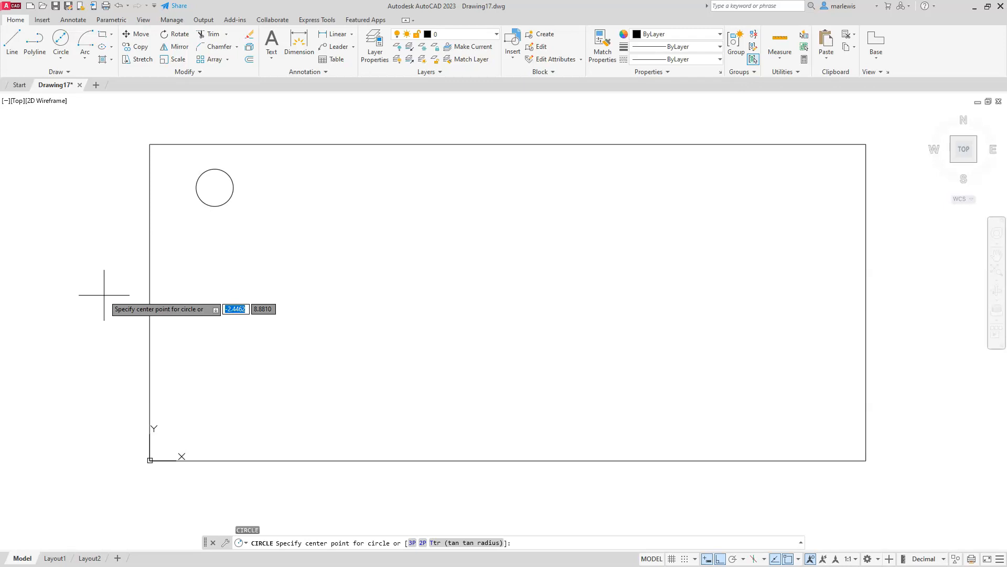
{"action": "type", "text": "6.37"}
{"action": "key", "text": "Tab"}
{"action": "type", "text": "3"}
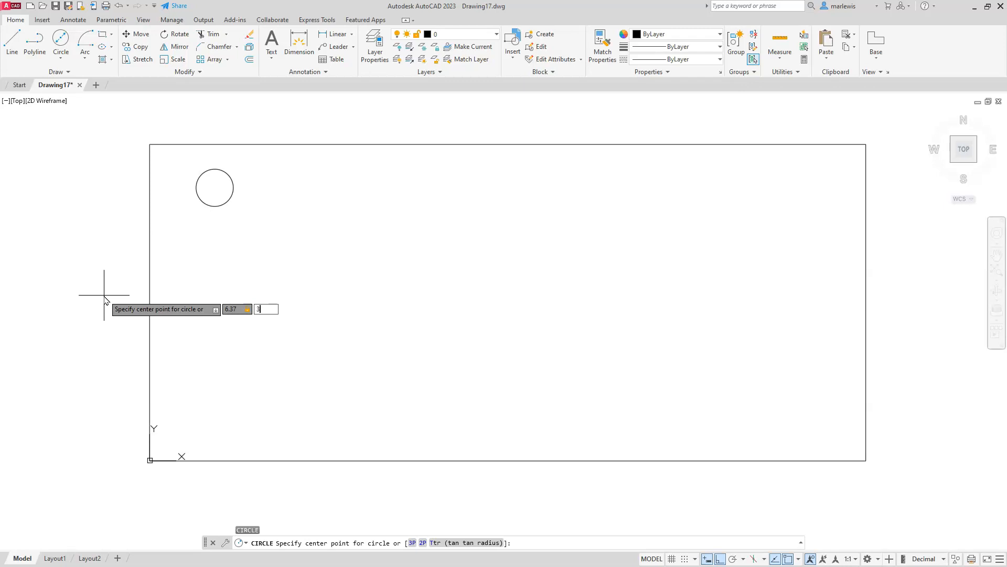
{"action": "key", "text": "Return"}
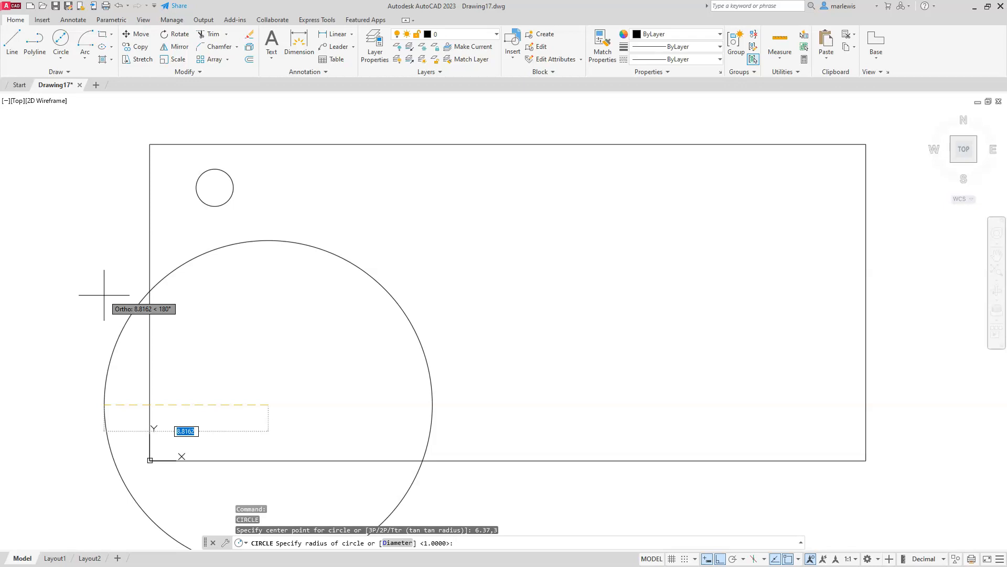
{"action": "key", "text": "Return"}
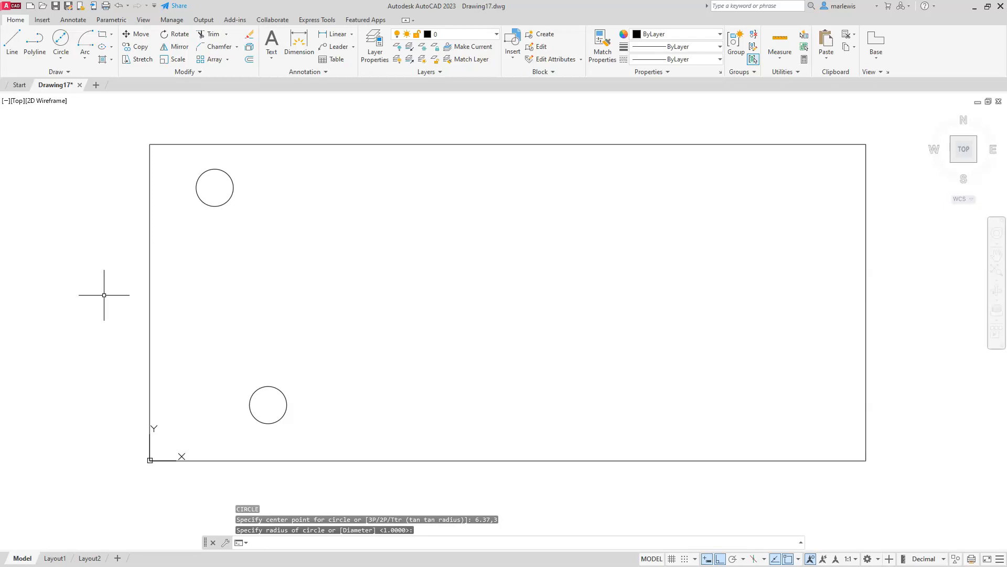
Draw a circle centred at 31,11.85 inside the rectangle, accepting the default radius of 1
{"action": "key", "text": "Return"}
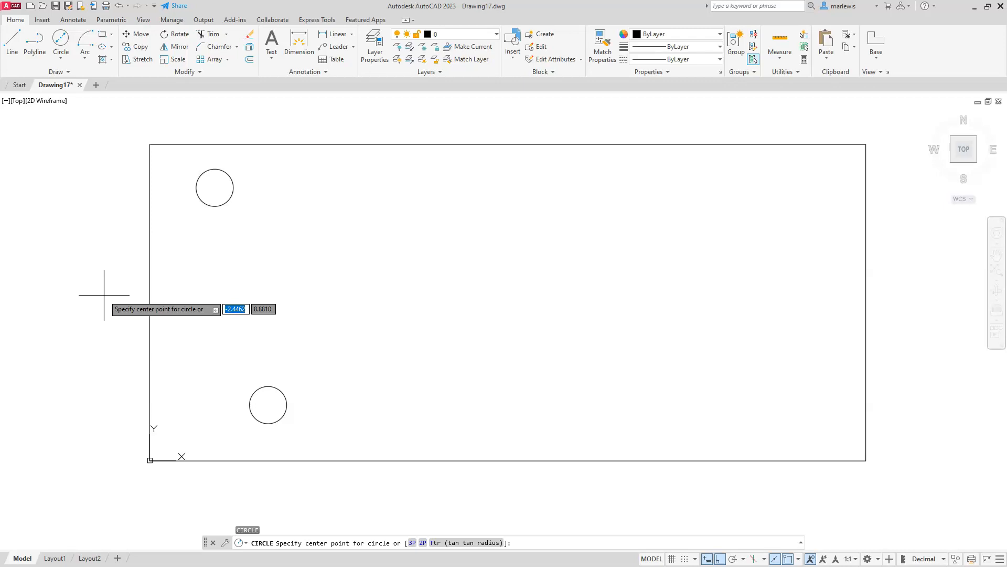
{"action": "type", "text": "31"}
{"action": "key", "text": "Tab"}
{"action": "type", "text": "11.85"}
{"action": "key", "text": "Return"}
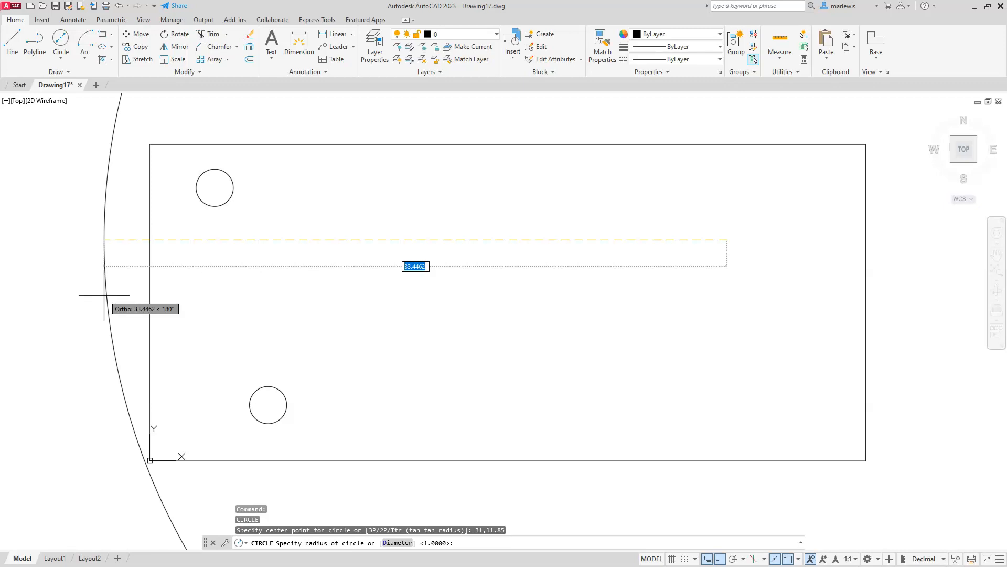
{"action": "key", "text": "Return"}
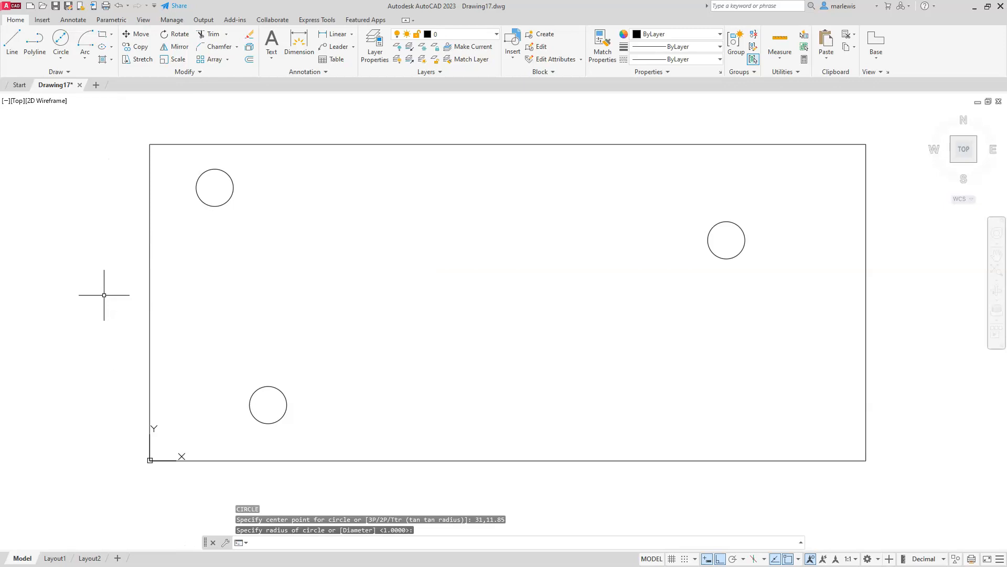
Draw a circle centred at 35,4 inside the rectangle, accepting the default radius of 1
{"action": "key", "text": "Return"}
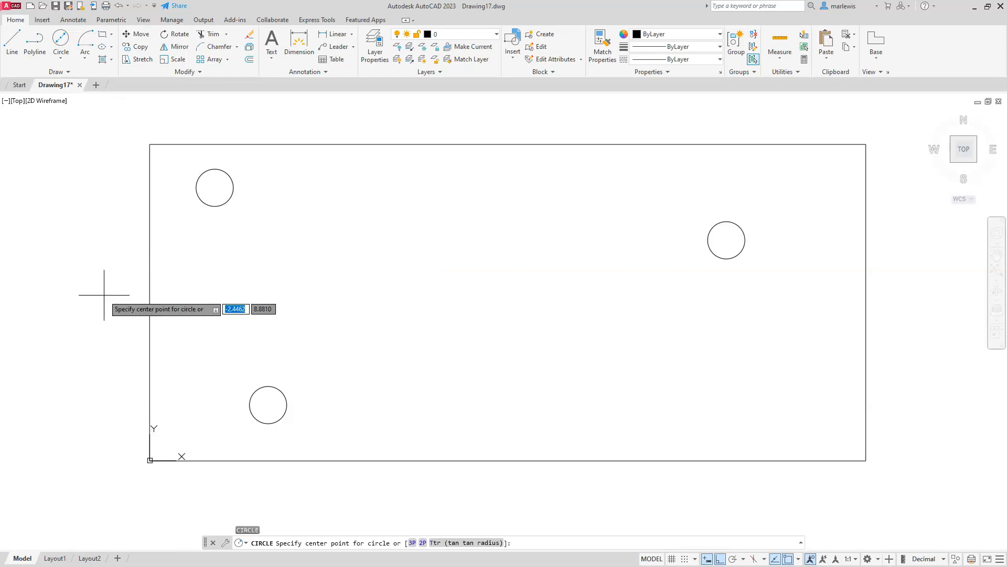
{"action": "type", "text": "35"}
{"action": "key", "text": "Tab"}
{"action": "type", "text": "4"}
{"action": "key", "text": "Return"}
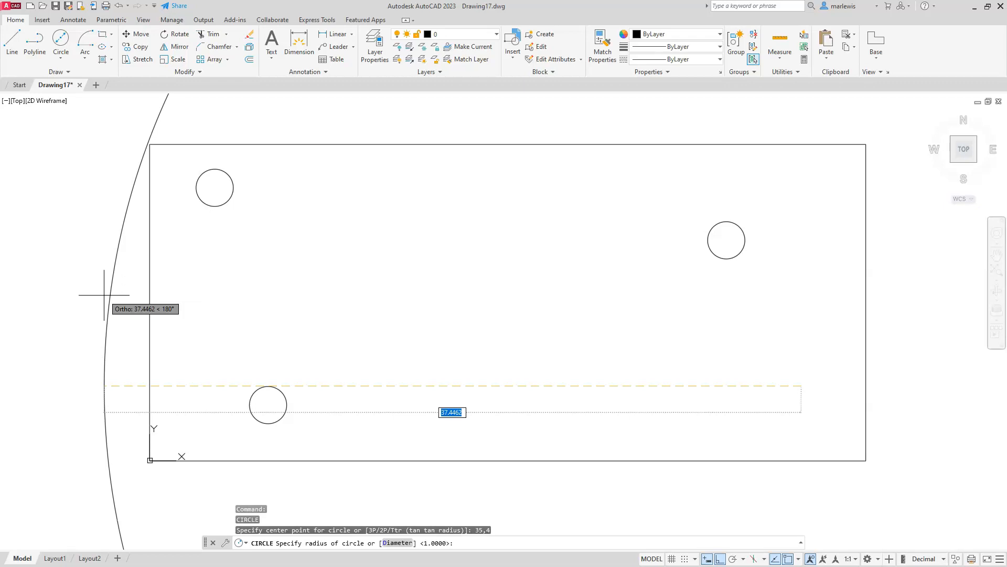
{"action": "key", "text": "Return"}
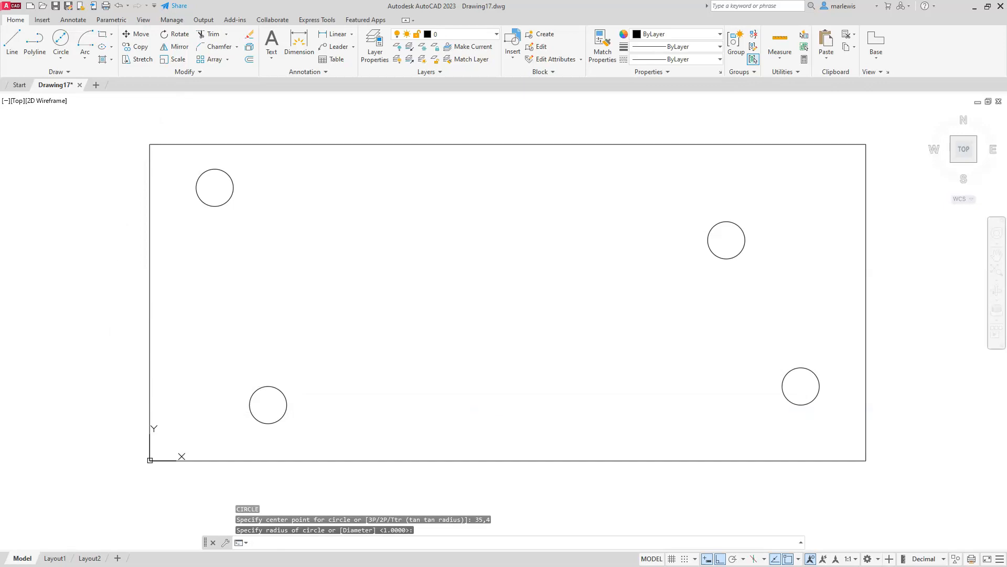
Draw a larger circle centred at 9.78,12, using the Diameter option with a diameter of 4
{"action": "key", "text": "Return"}
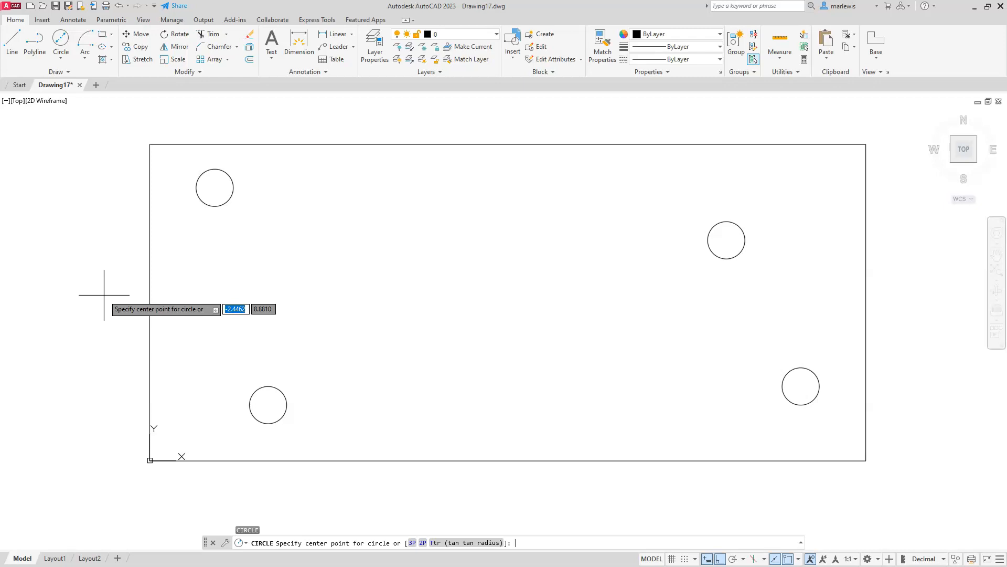
{"action": "type", "text": "9.78"}
{"action": "key", "text": "Tab"}
{"action": "type", "text": "12"}
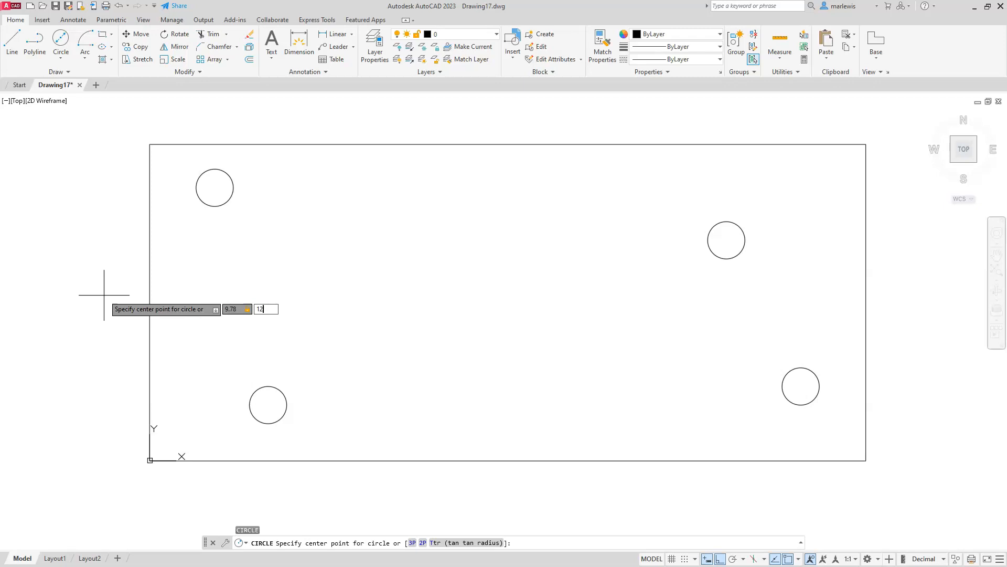
{"action": "key", "text": "Return"}
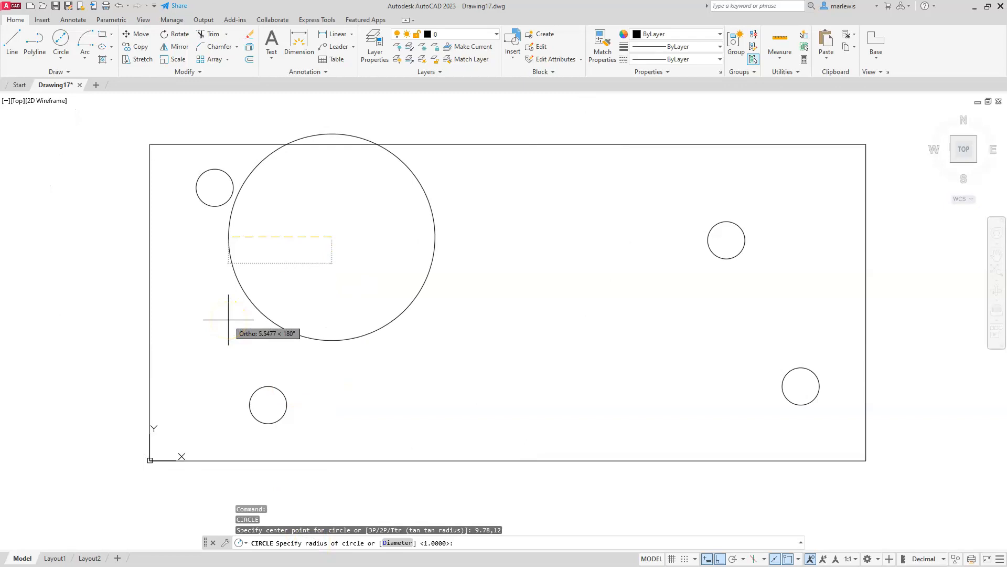
{"action": "type", "text": "D"}
{"action": "key", "text": "Return"}
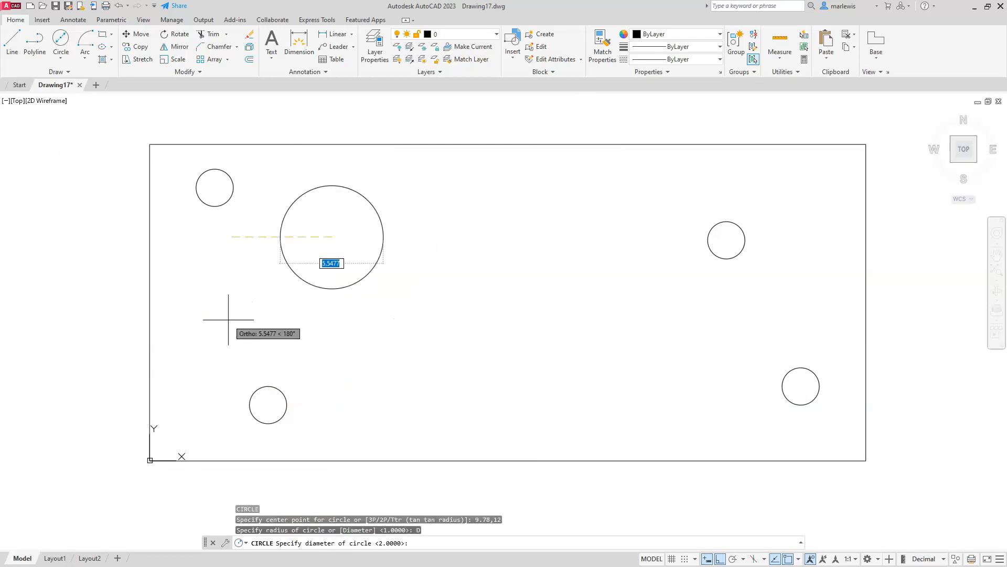
{"action": "type", "text": "4"}
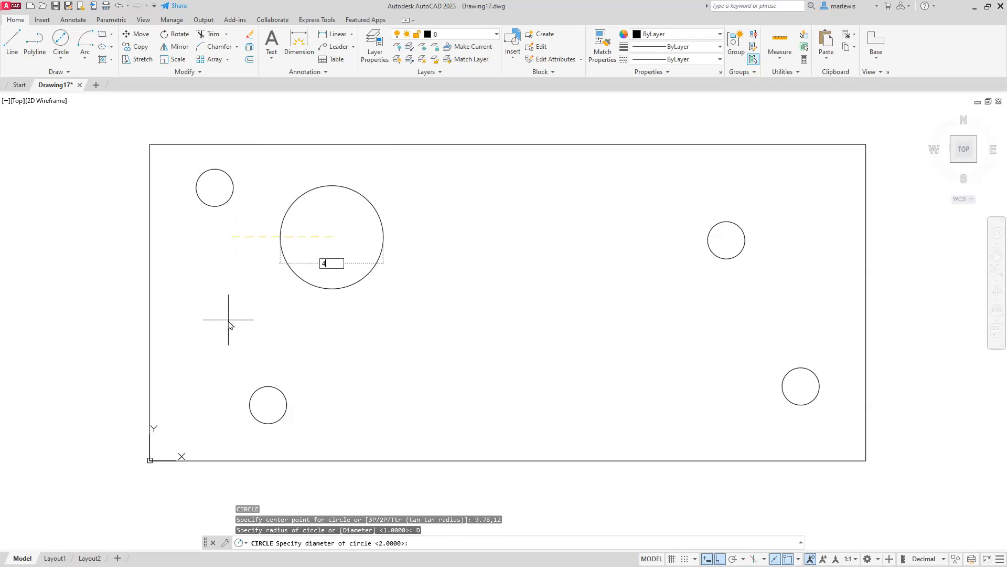
{"action": "key", "text": "Return"}
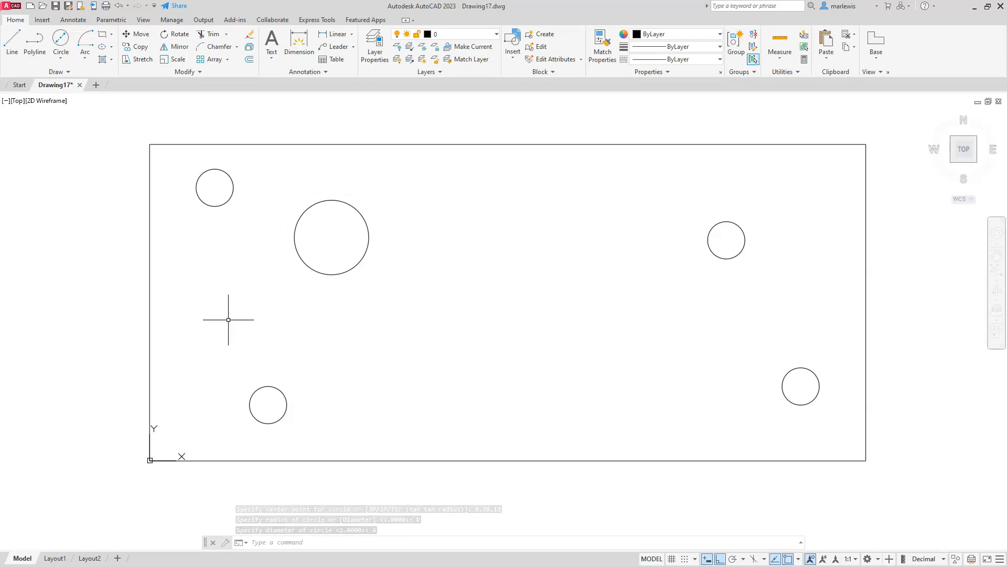
Draw a circle centred at 18.3,7.56 inside the rectangle, accepting the default radius of 2
{"action": "key", "text": "Return"}
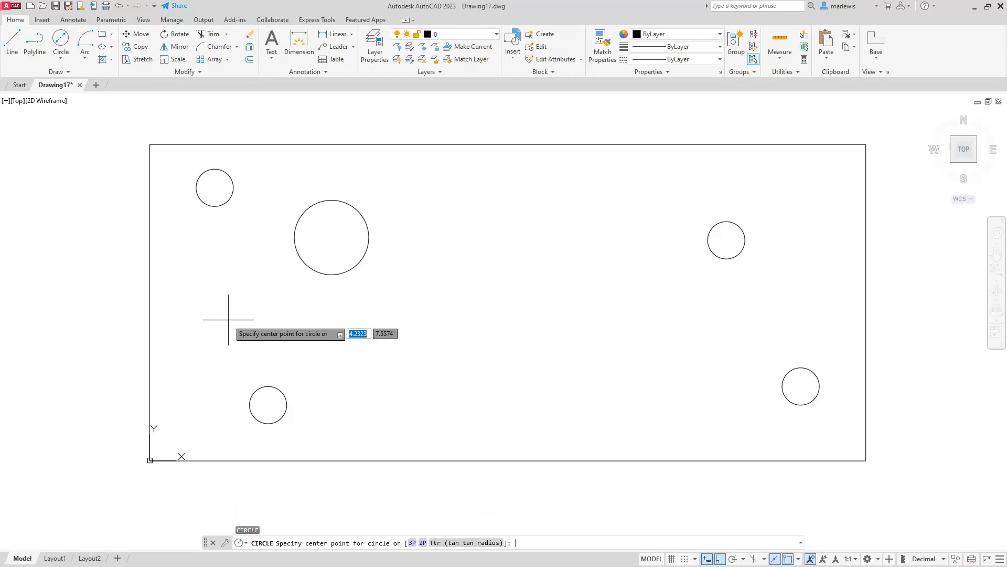
{"action": "type", "text": "18.3"}
{"action": "key", "text": "Tab"}
{"action": "type", "text": "7.56"}
{"action": "key", "text": "Return"}
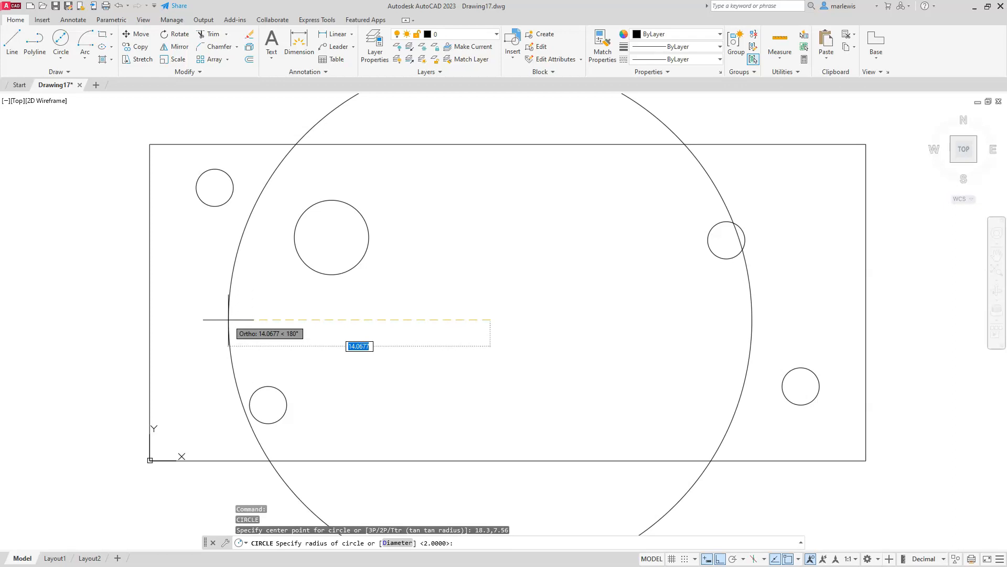
{"action": "key", "text": "Return"}
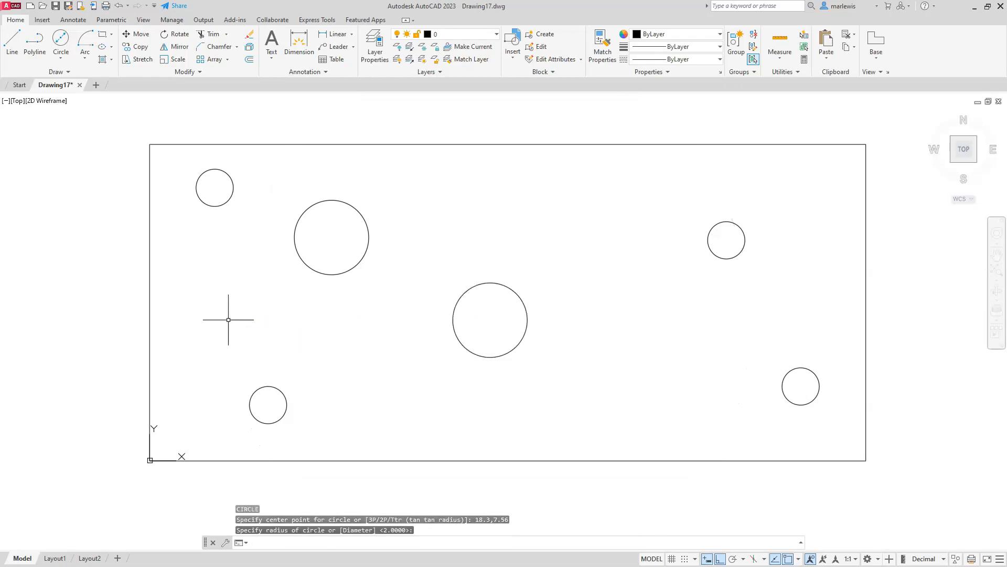
Draw a circle centred at 26.95,6.31 inside the rectangle, accepting the default radius of 2
{"action": "key", "text": "Return"}
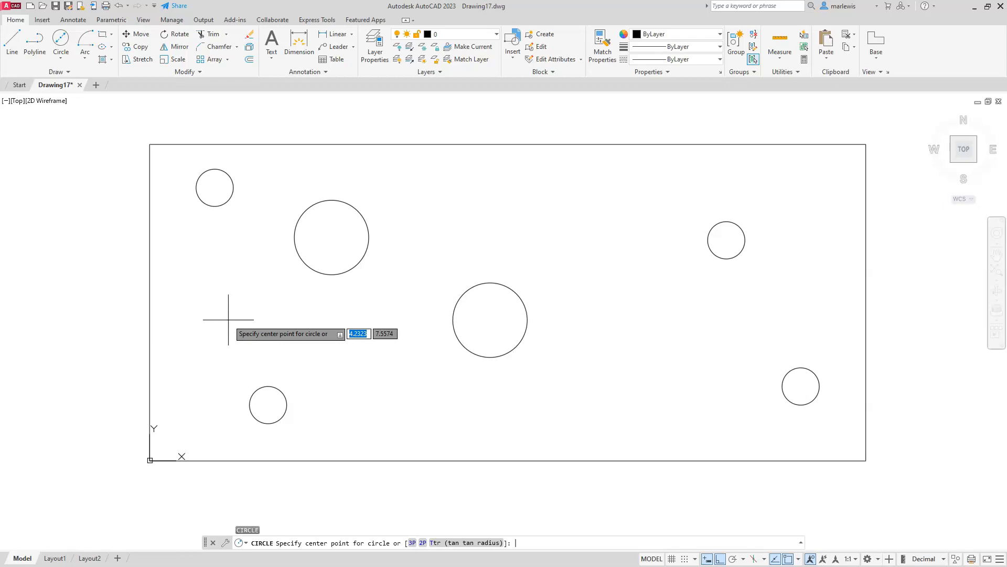
{"action": "type", "text": "26.95"}
{"action": "key", "text": "Tab"}
{"action": "type", "text": "6.31"}
{"action": "key", "text": "Return"}
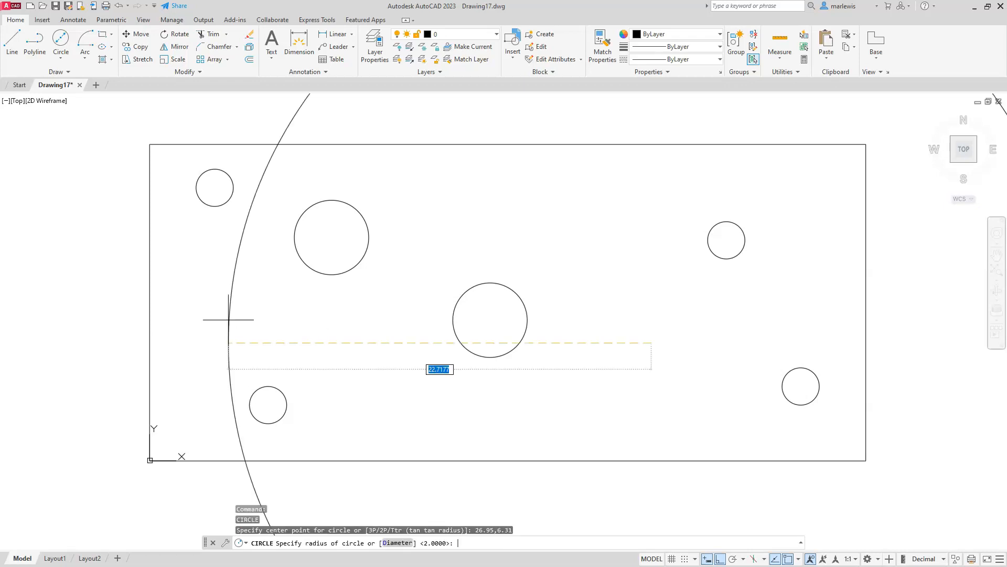
{"action": "key", "text": "Return"}
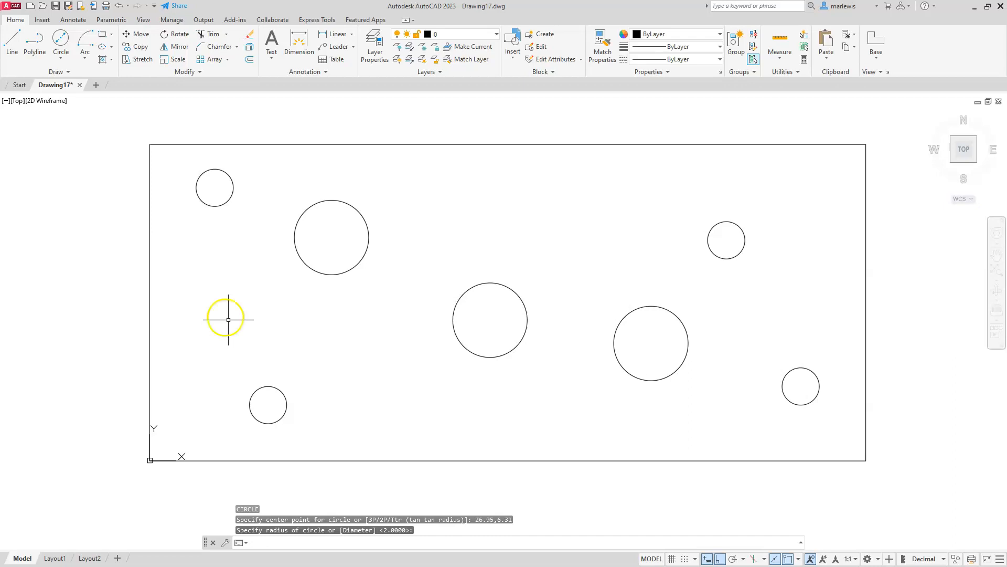
Chamfer all four corners of the rectangle using the Polyline option with first and second chamfer distances of 2
{"action": "left_click", "coordinate": [237, 51]}
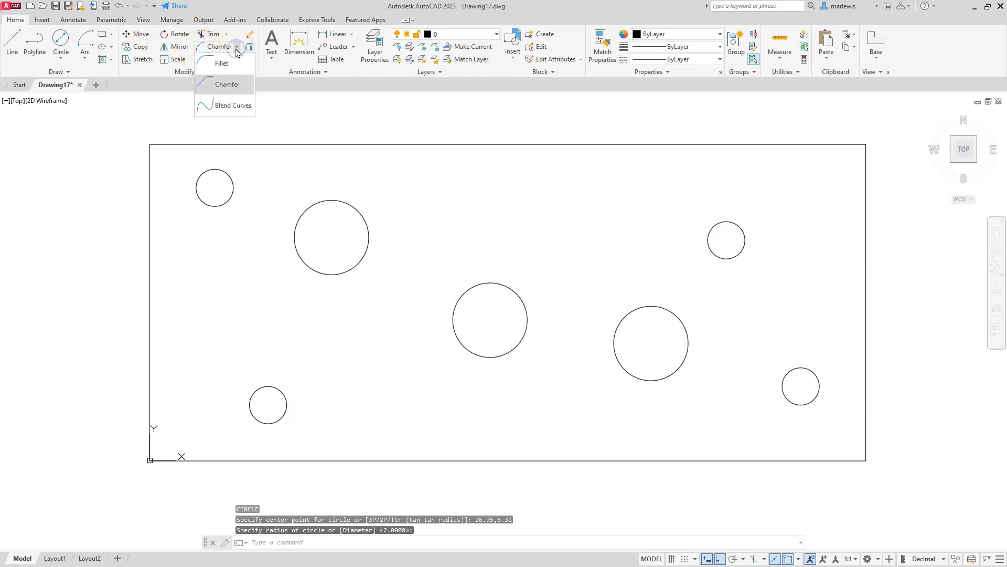
{"action": "left_click", "coordinate": [234, 65]}
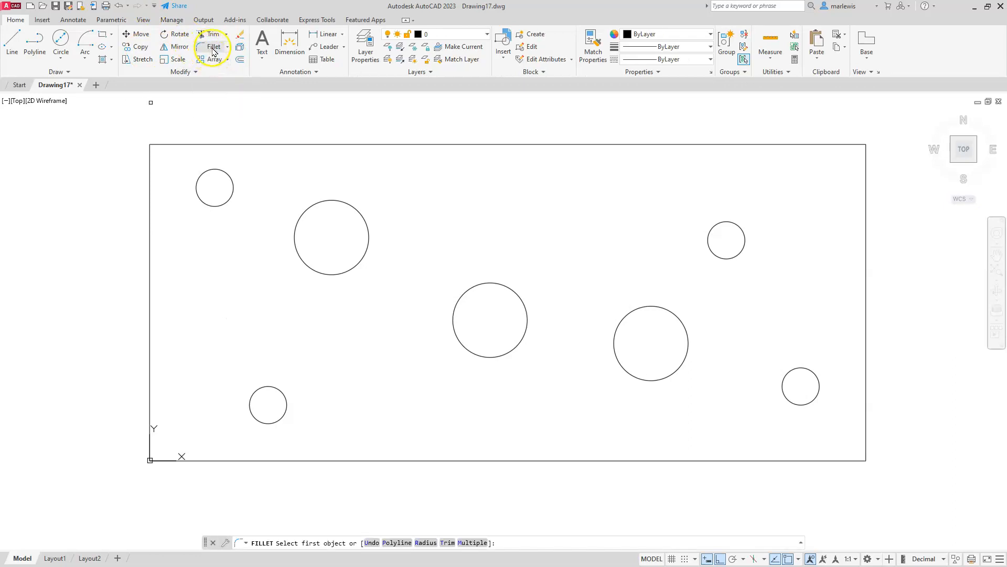
{"action": "left_click", "coordinate": [228, 50]}
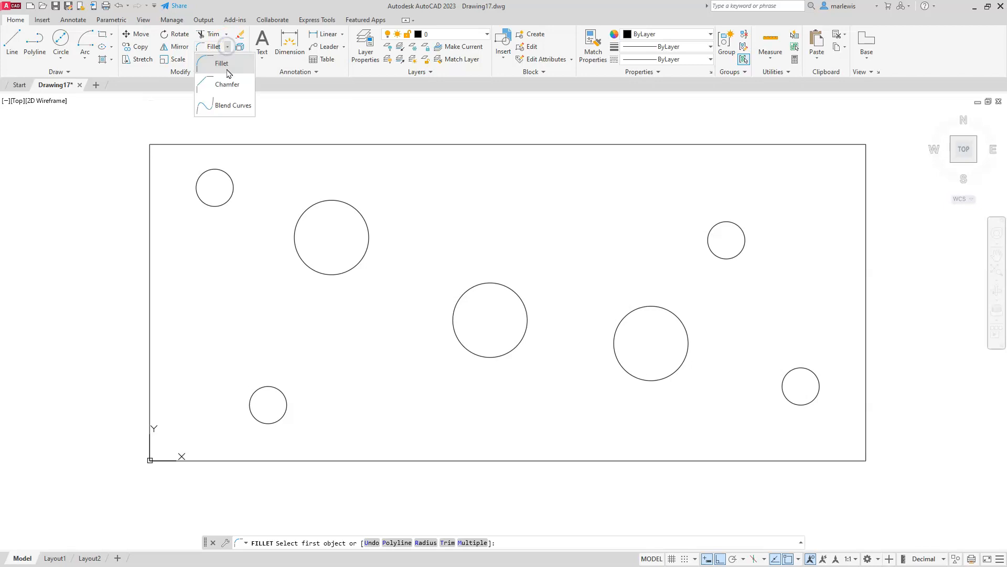
{"action": "left_click", "coordinate": [229, 87]}
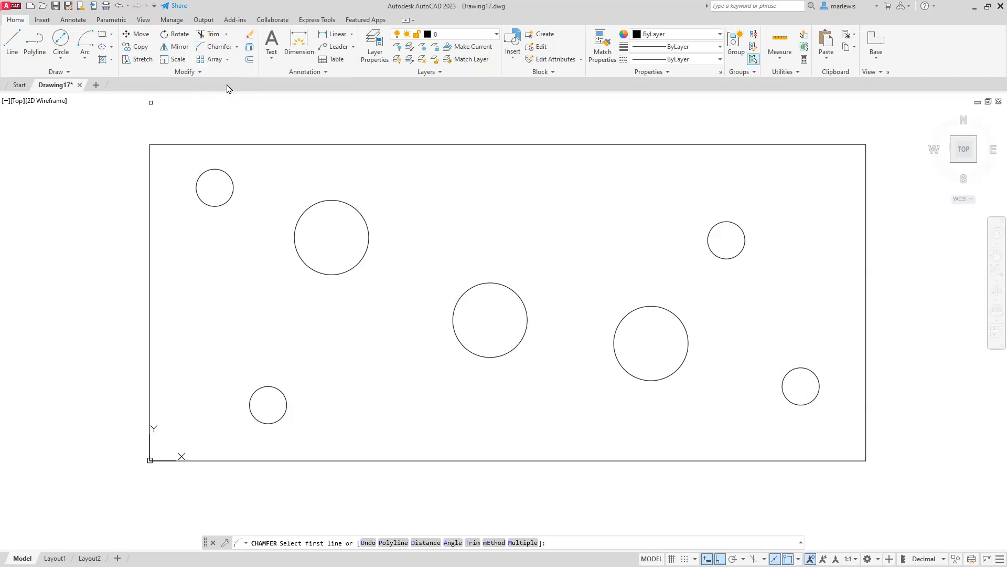
{"action": "left_click", "coordinate": [423, 543]}
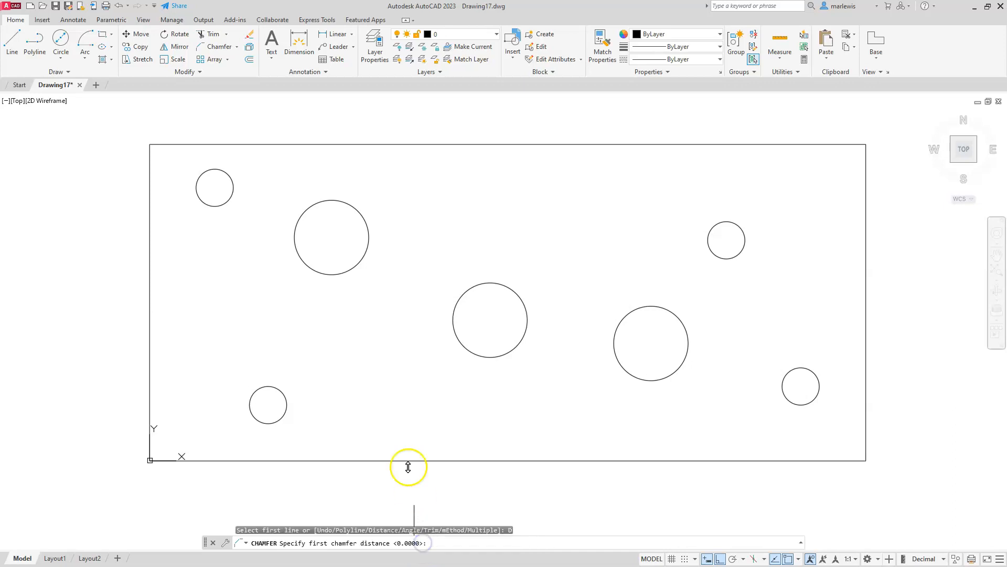
{"action": "type", "text": "2"}
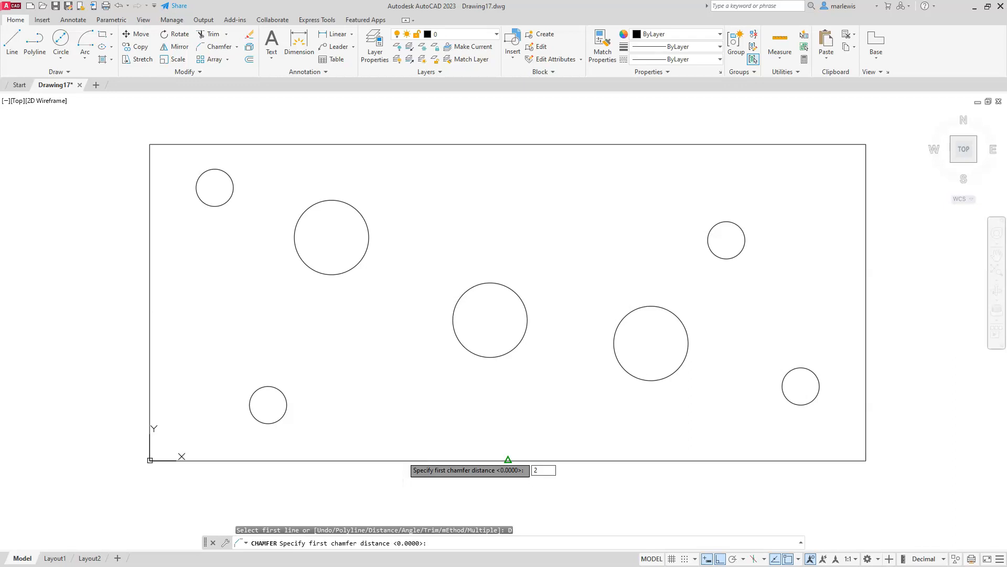
{"action": "key", "text": "Return"}
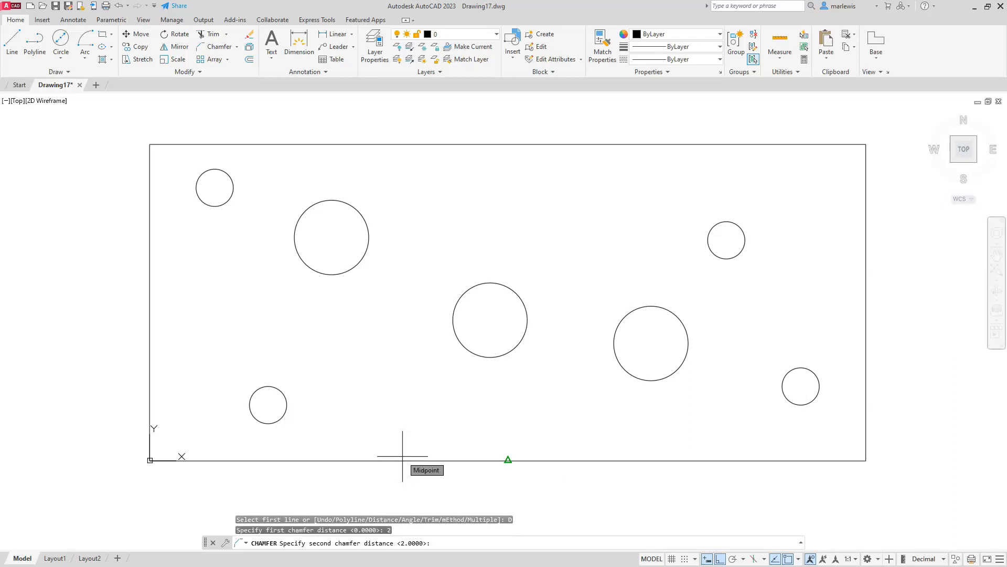
{"action": "type", "text": "2"}
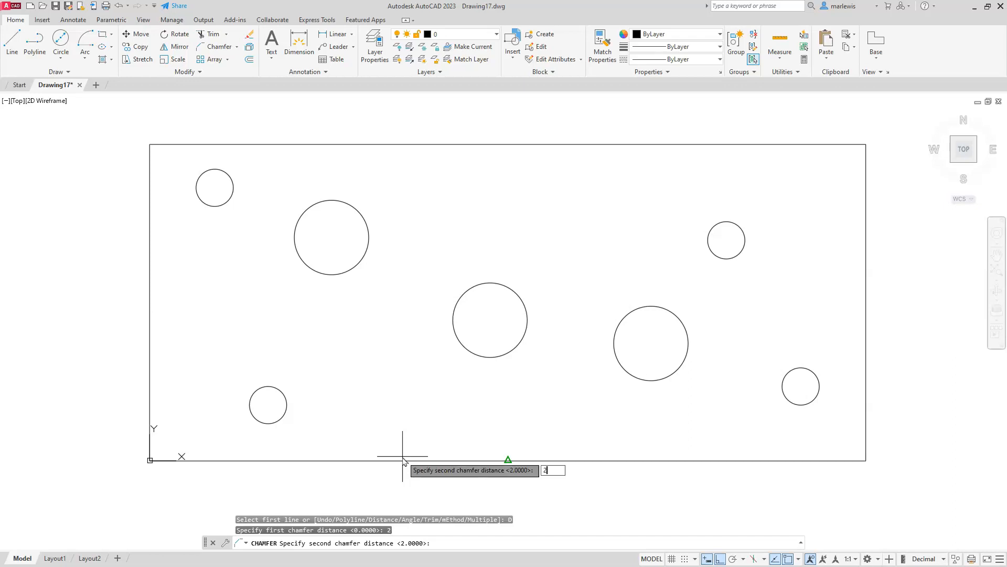
{"action": "key", "text": "Return"}
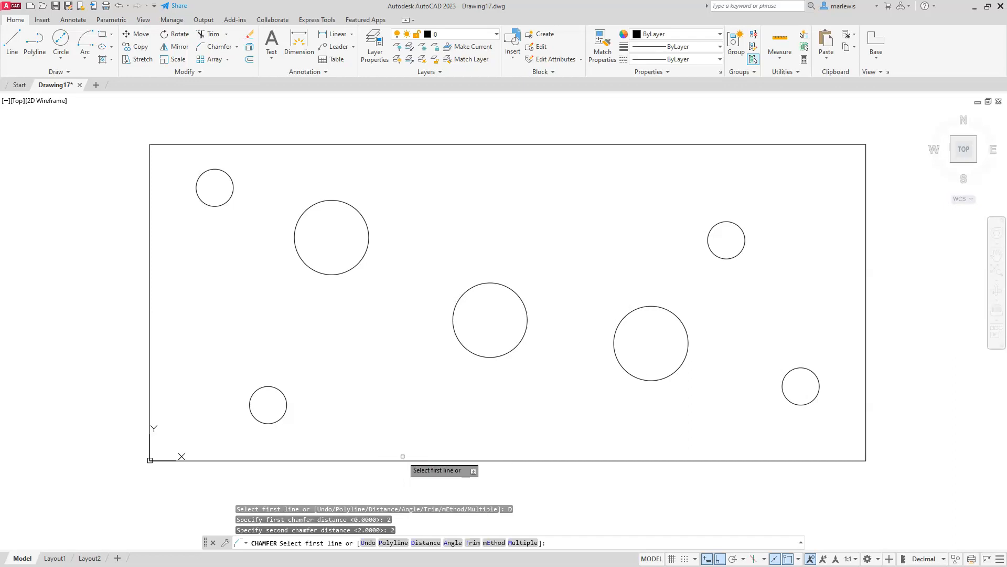
{"action": "left_click", "coordinate": [399, 543]}
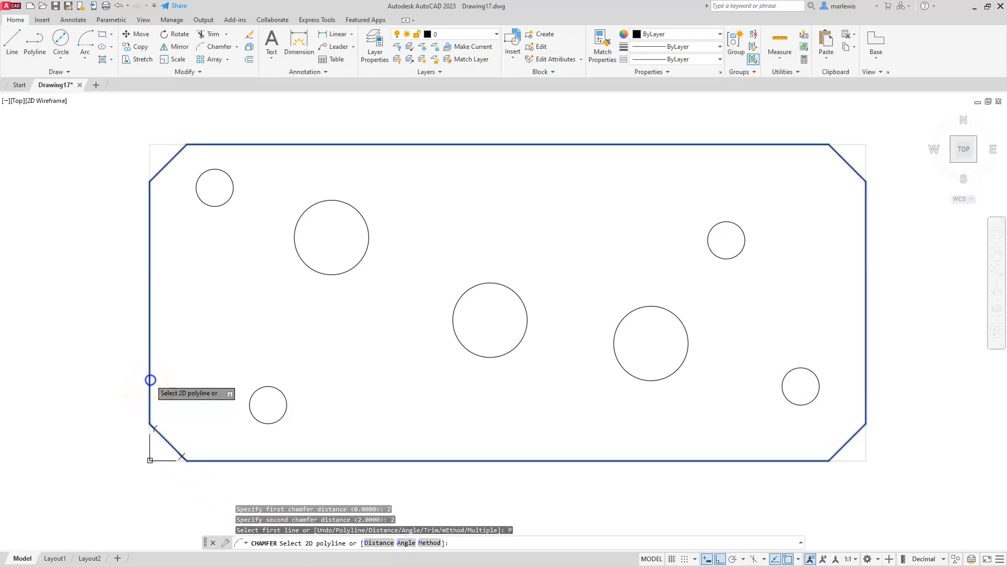
{"action": "left_click", "coordinate": [150, 379]}
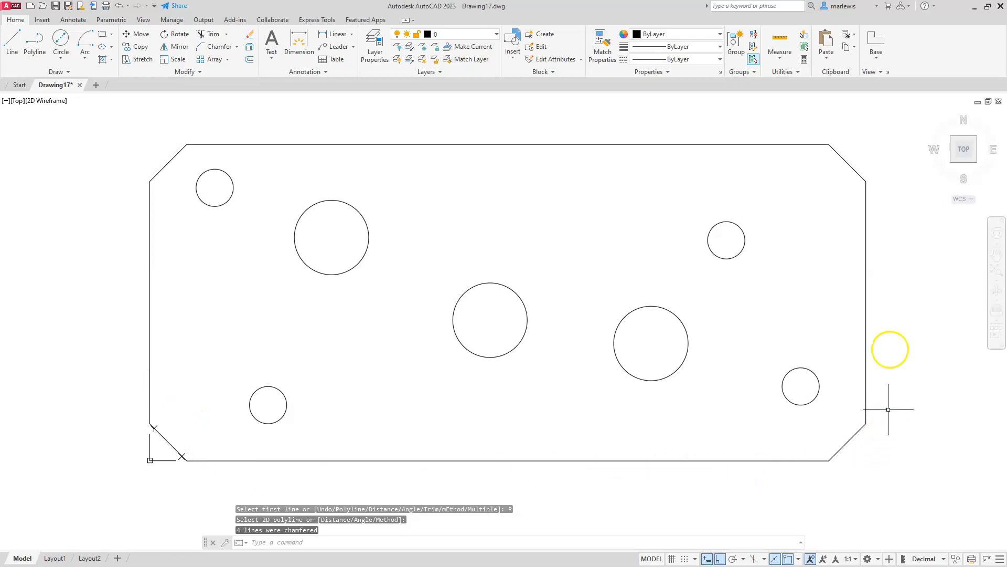